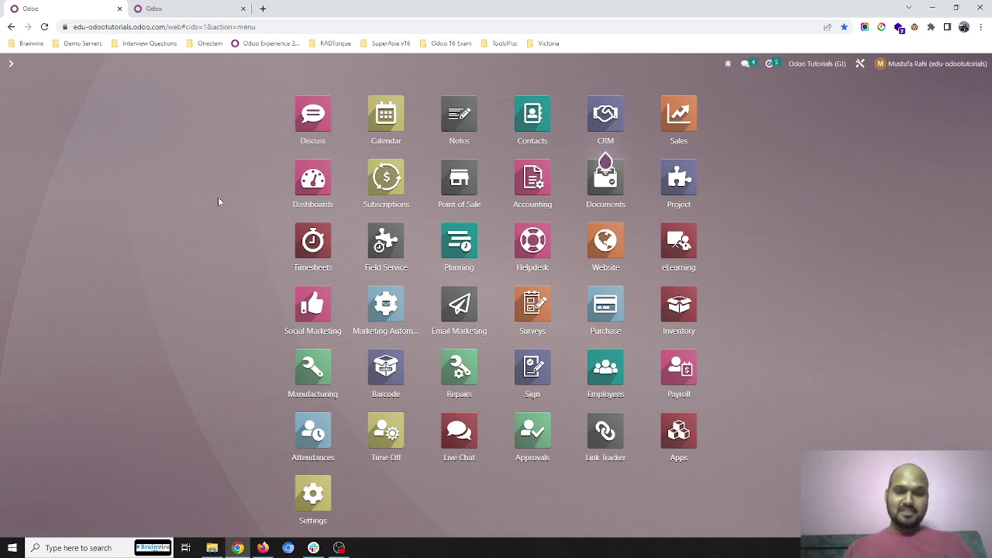
Check the Dining Table's five past purchases from PGJ00033, then return to the RFQ list
left_click(605, 311)
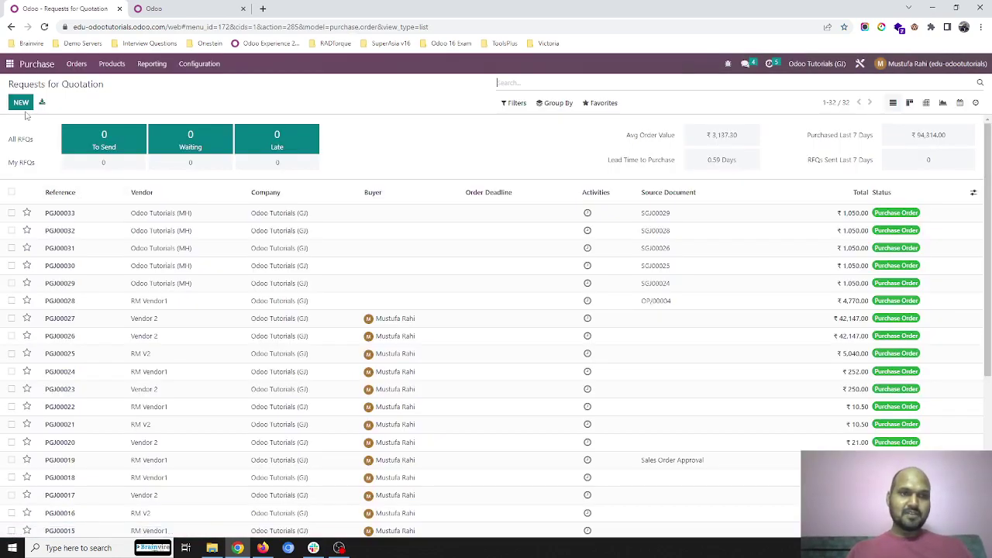
left_click(61, 216)
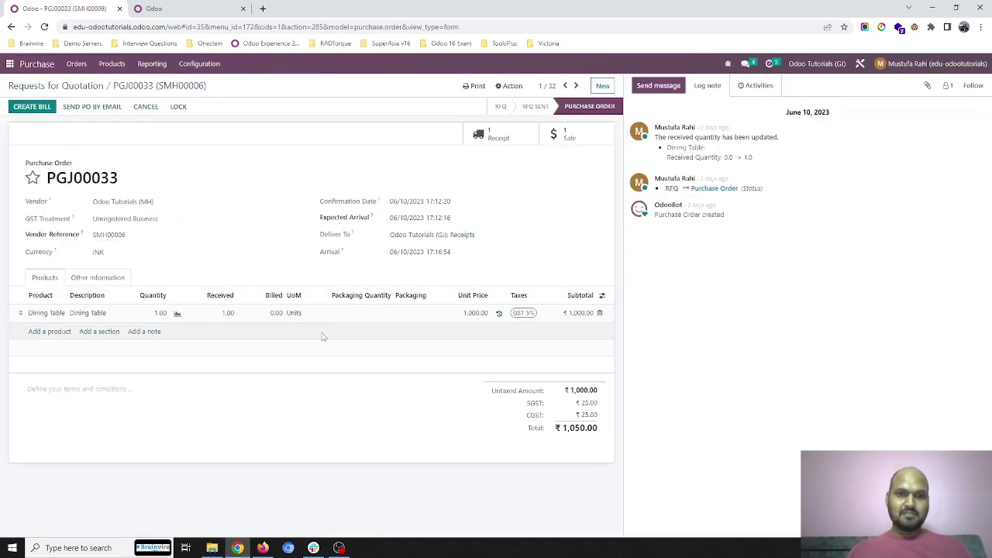
left_click(500, 316)
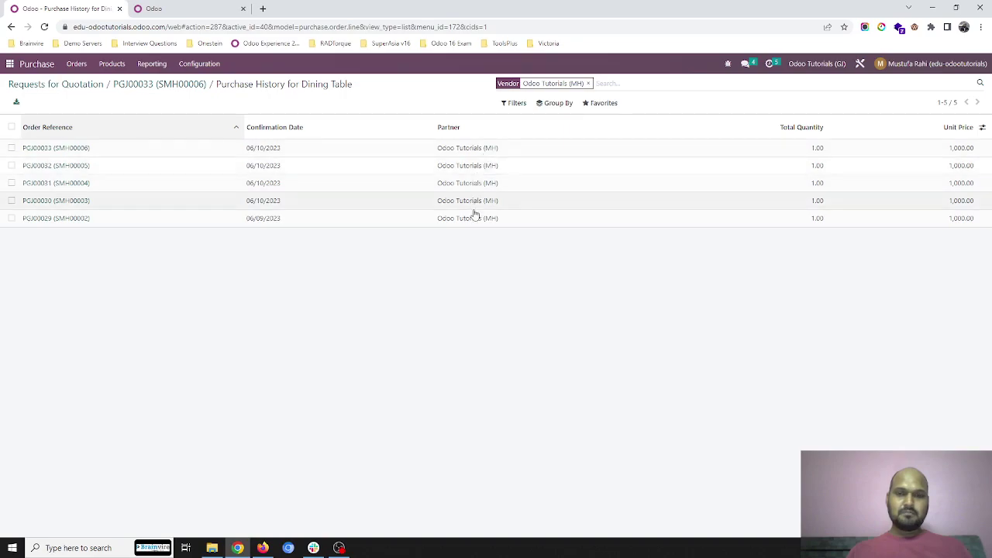
left_click(89, 83)
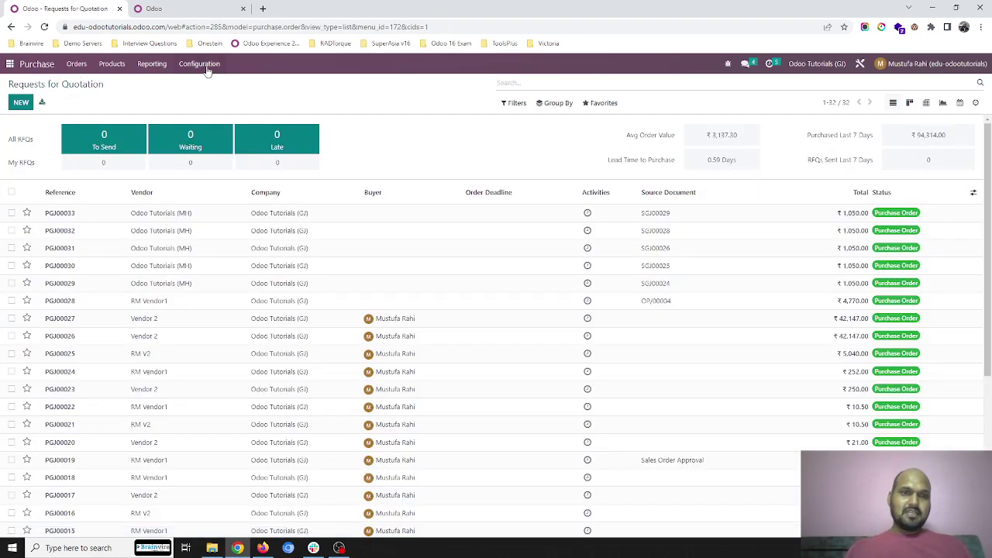
Tick Purchase Agreements on the Purchase Settings page and save the change
left_click(204, 68)
left_click(209, 82)
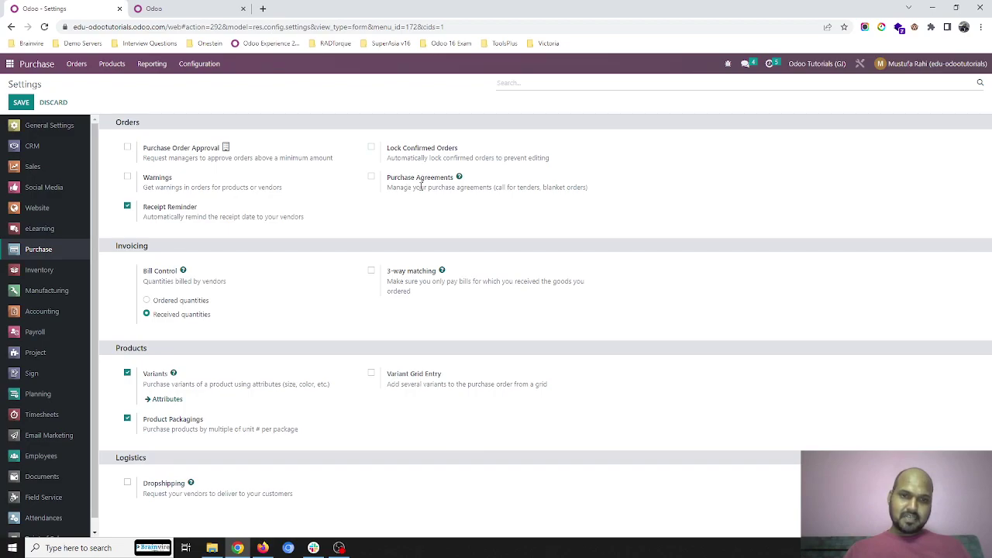
mouse_move(420, 182)
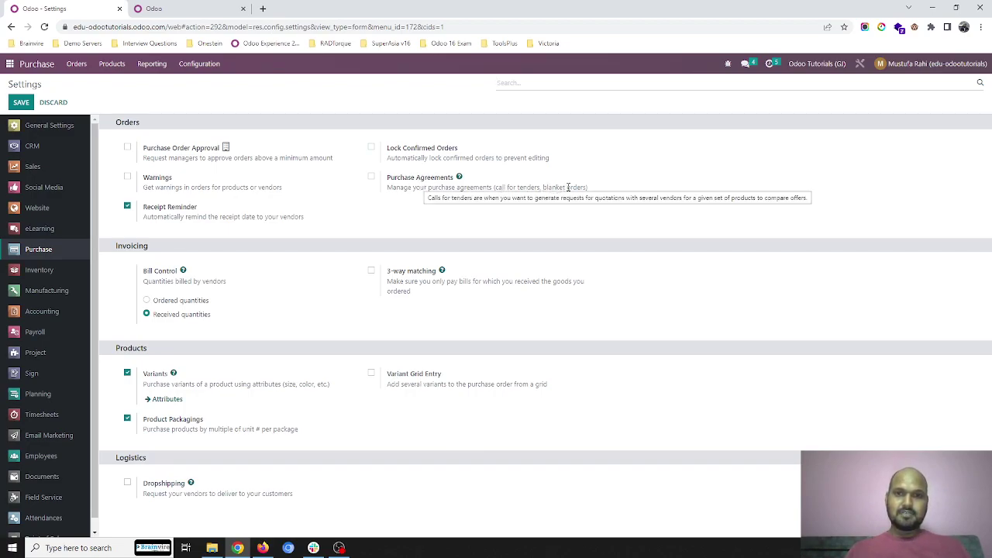
left_click(371, 178)
left_click(21, 103)
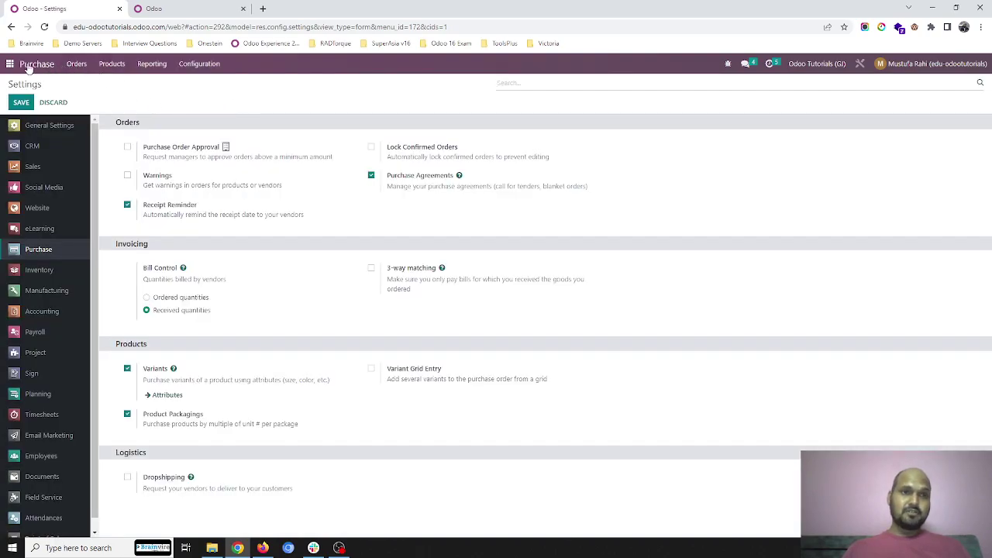
Reopen the Purchase app from the home app grid
left_click(11, 64)
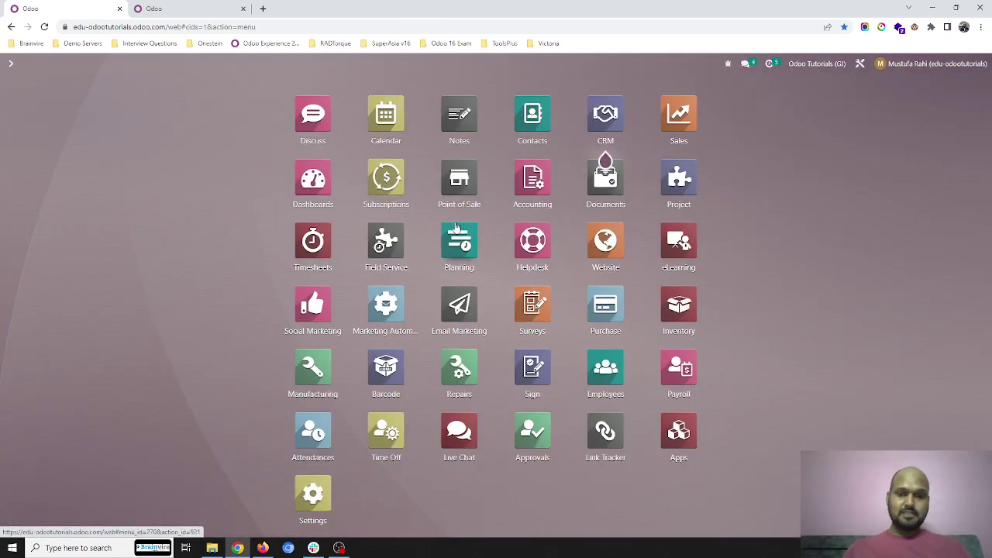
type("purc")
key("Escape")
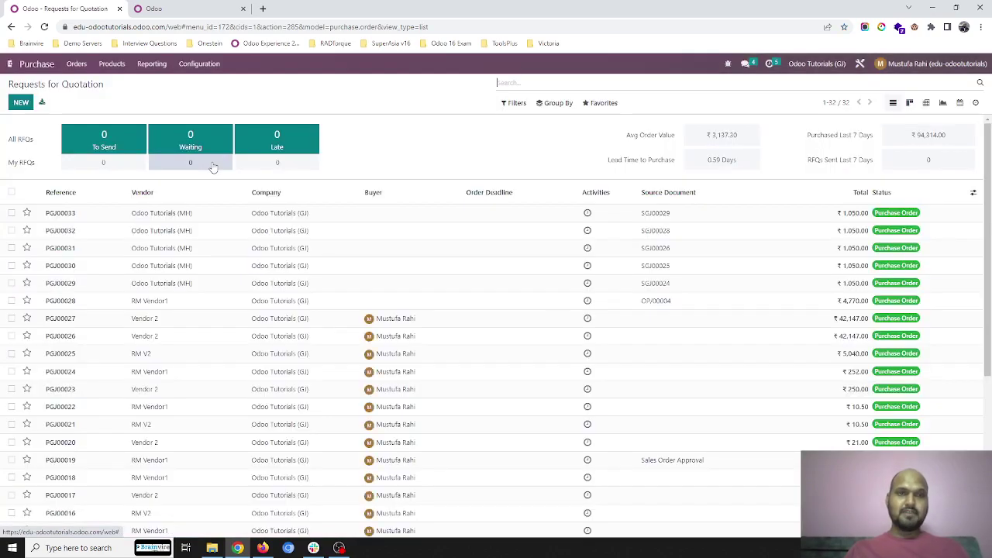
Start a new RFQ for Vendor 2 with one LED TV 42" line at 20,000
key("alt+c")
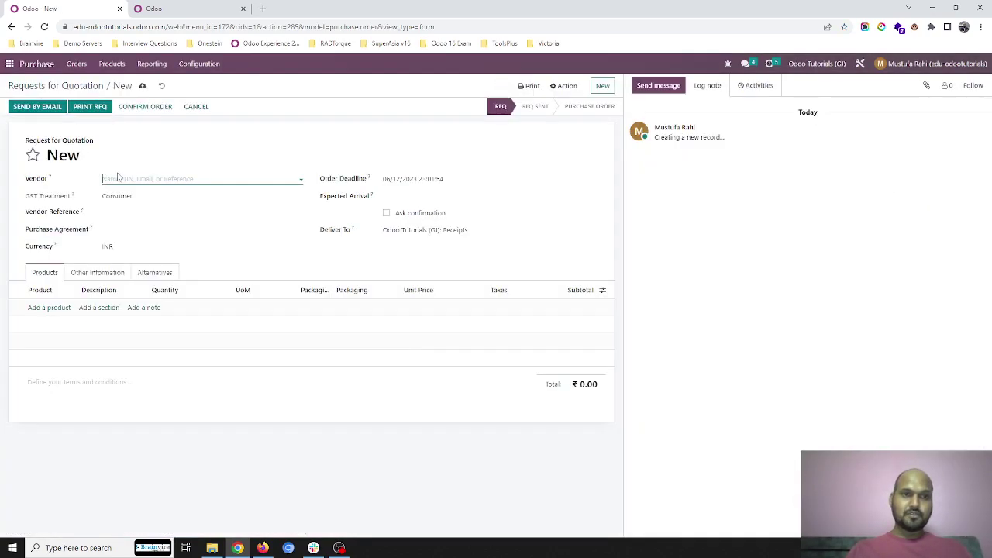
left_click(140, 178)
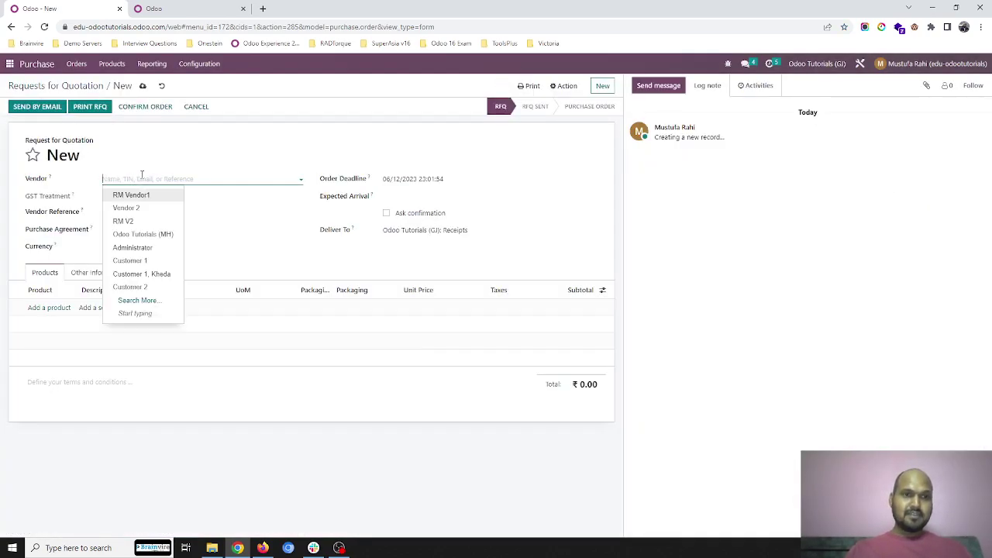
left_click(136, 207)
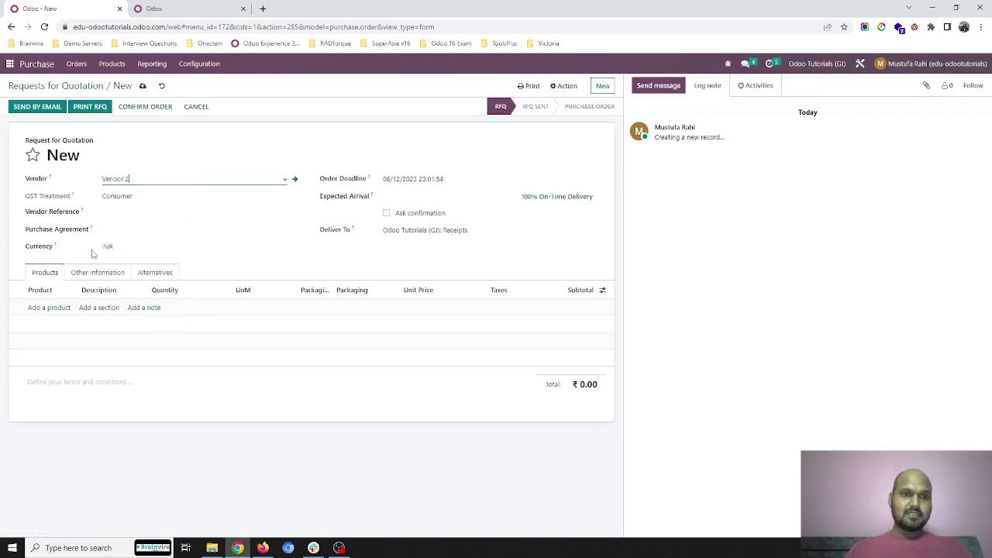
left_click(60, 311)
type("tv")
key("Escape")
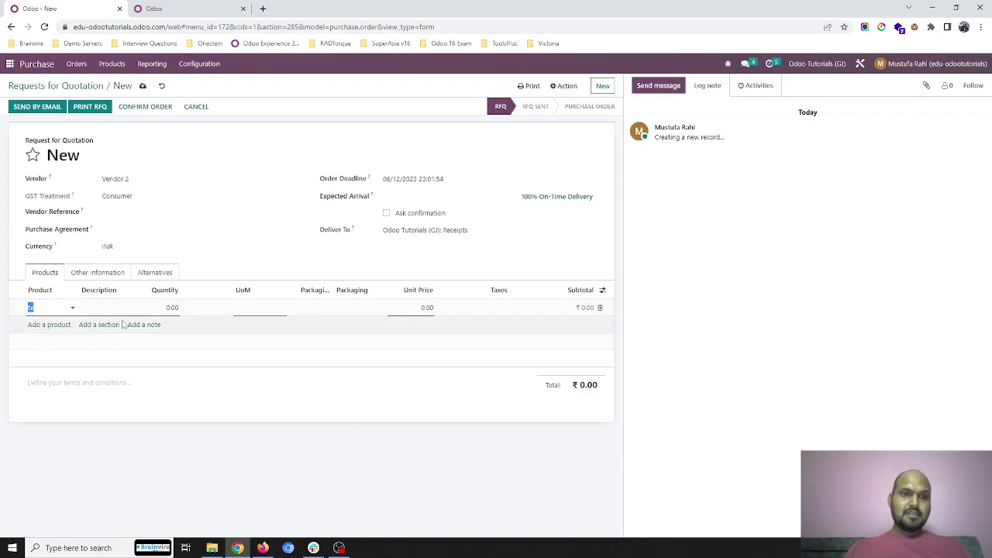
Create an alternative RFQ for RM Vendor1 with the LED TV 42" line copied over
left_click(155, 274)
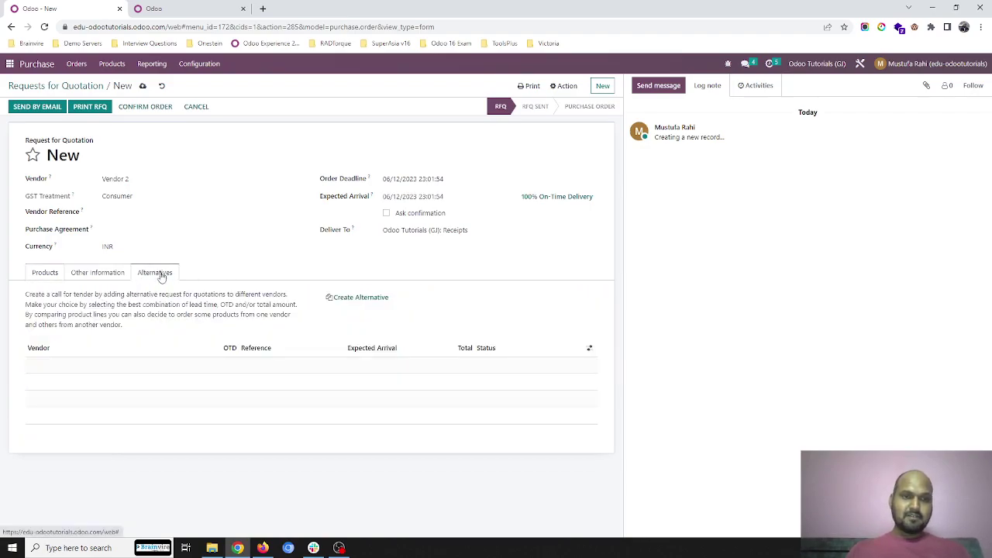
left_click(372, 301)
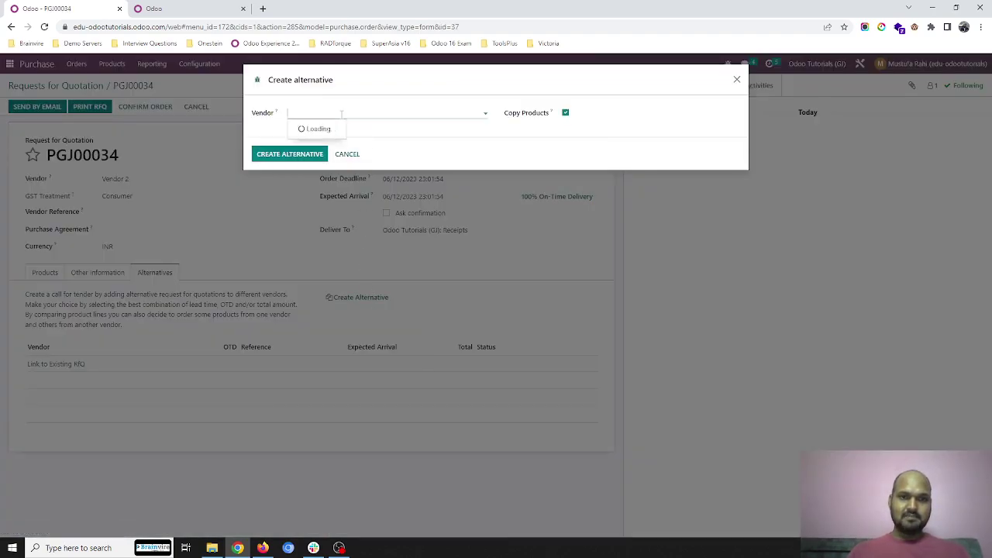
left_click(341, 114)
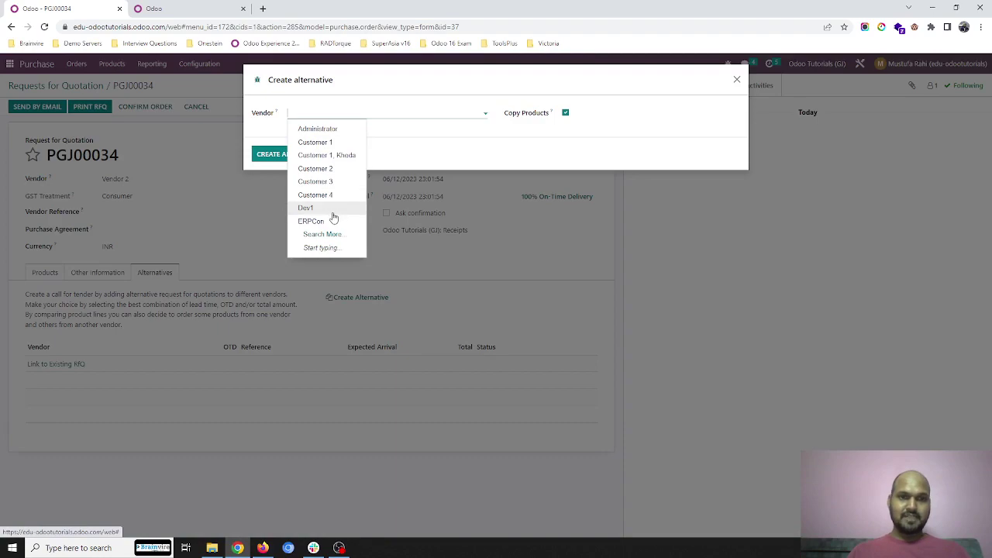
type("ve")
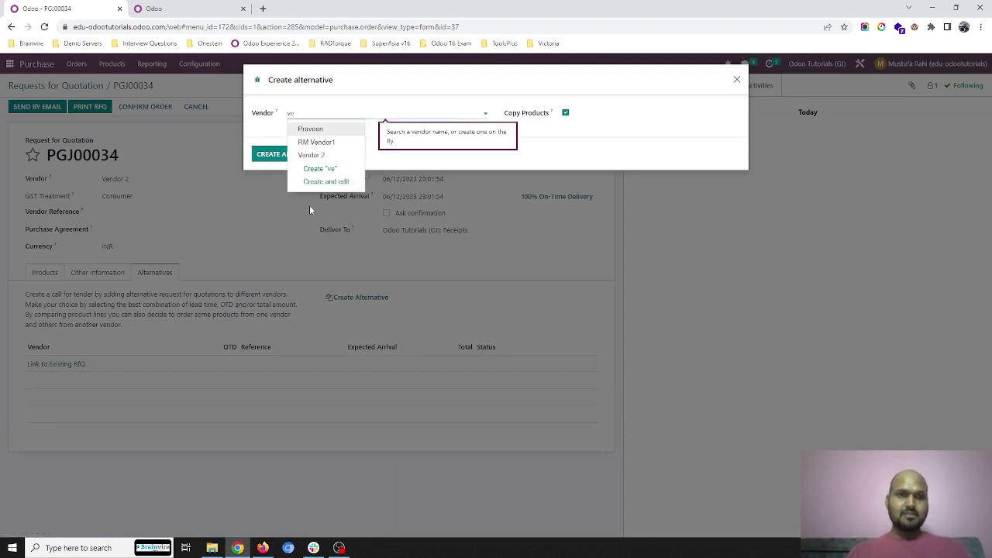
left_click(343, 143)
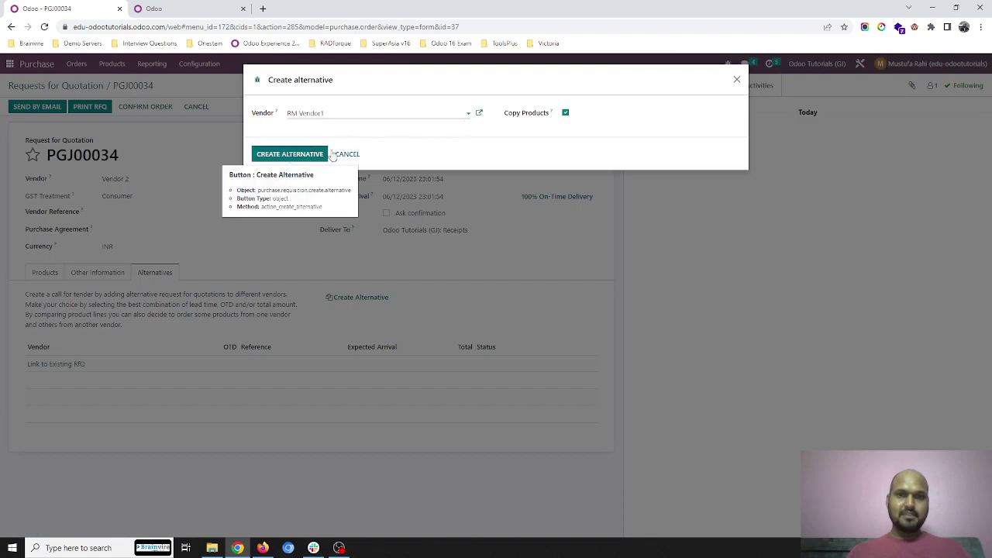
left_click(292, 155)
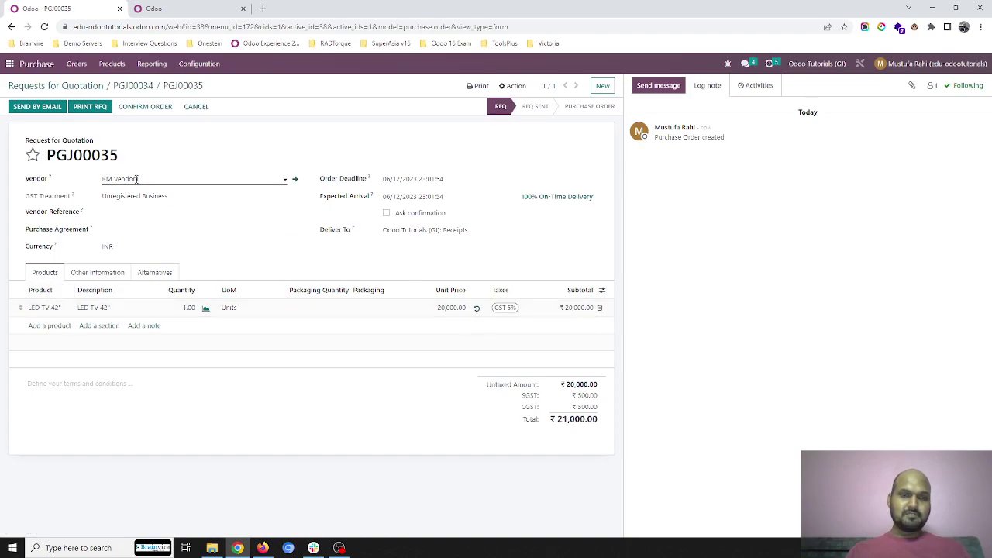
Set the LED TV 42" unit price to 12,000 on PGJ00035
left_click(442, 318)
type("12000")
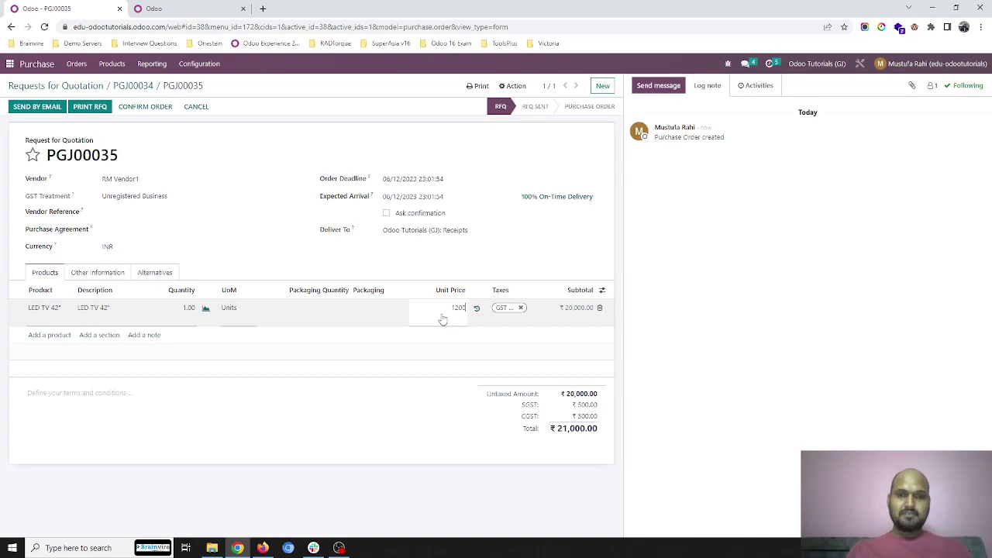
left_click(377, 267)
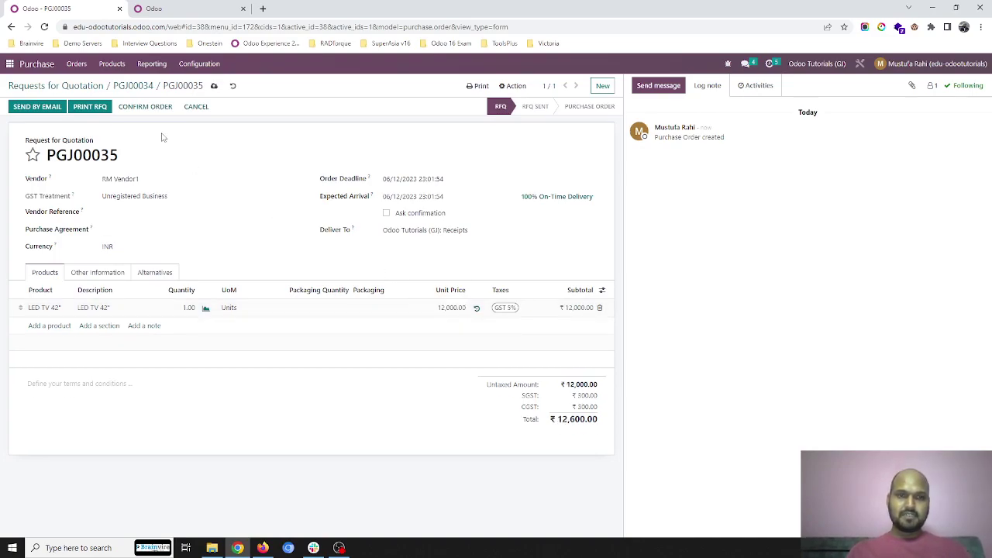
Save PGJ00035, return to PGJ00034, and review its Products, Other Information and Alternatives tabs
left_click(214, 86)
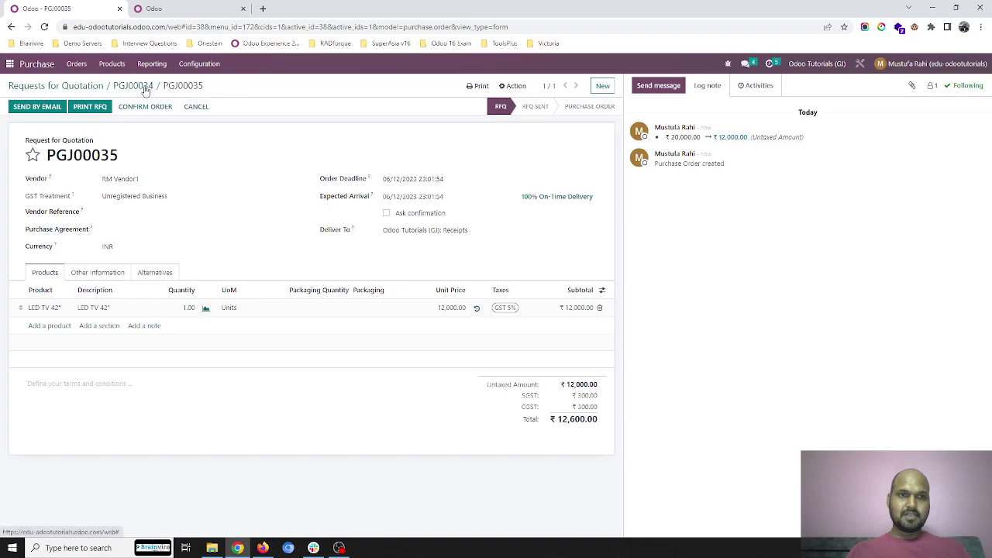
left_click(144, 87)
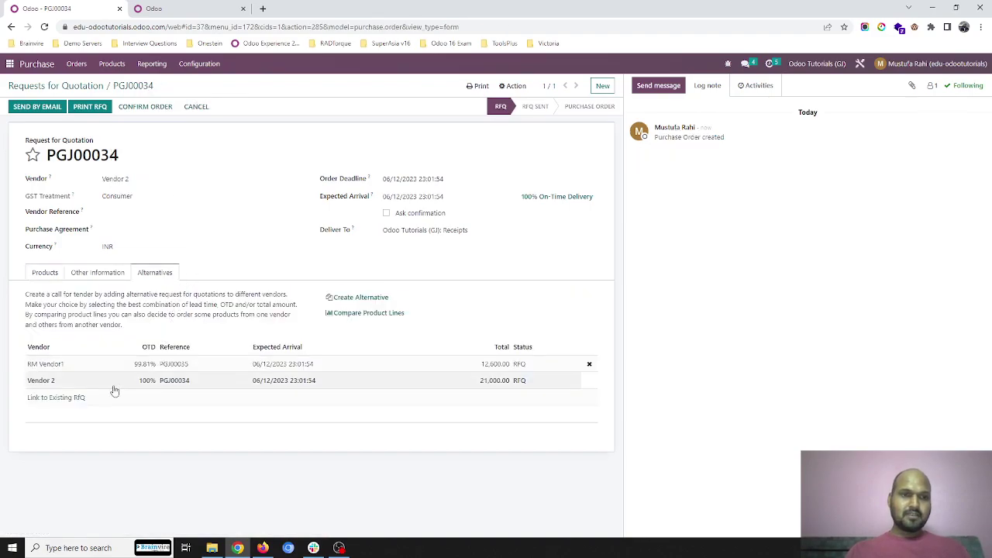
left_click(46, 272)
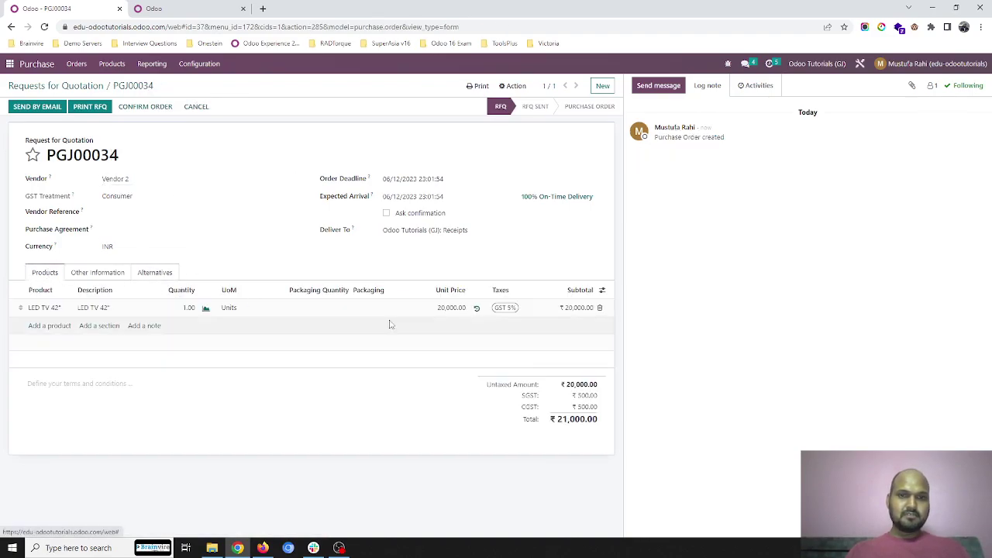
left_click(109, 277)
left_click(151, 276)
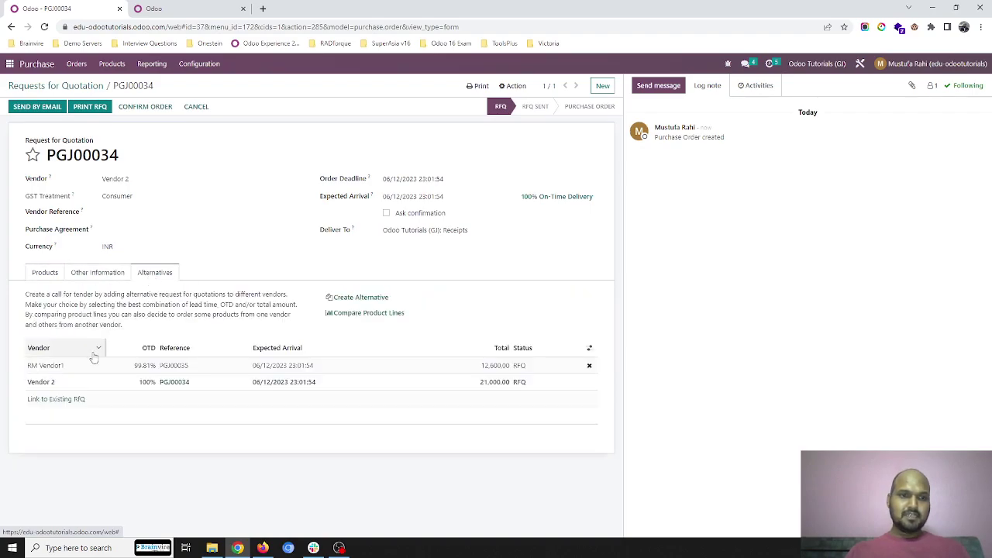
Create another alternative RFQ for vendor RM V2, found through Search More
left_click(361, 299)
left_click(330, 114)
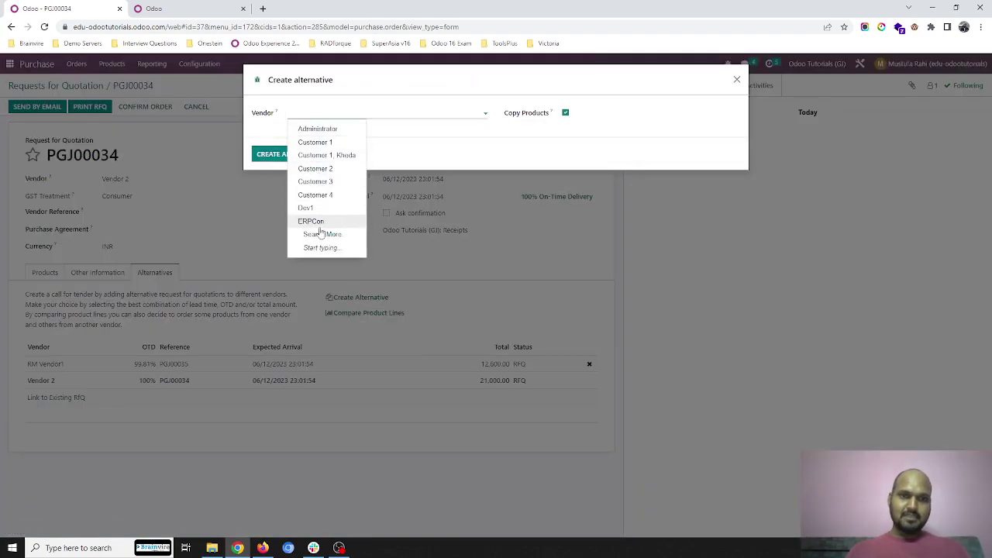
left_click(322, 235)
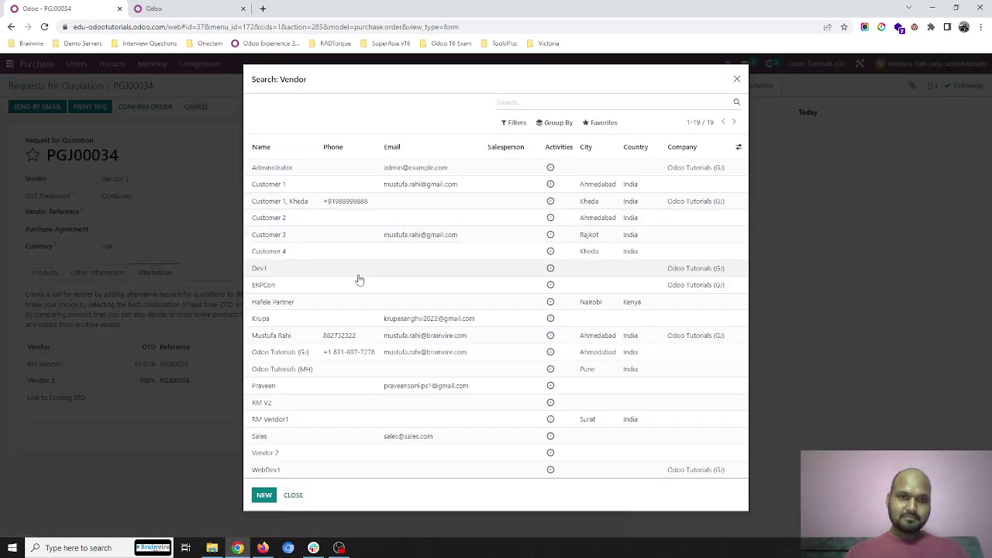
left_click(287, 401)
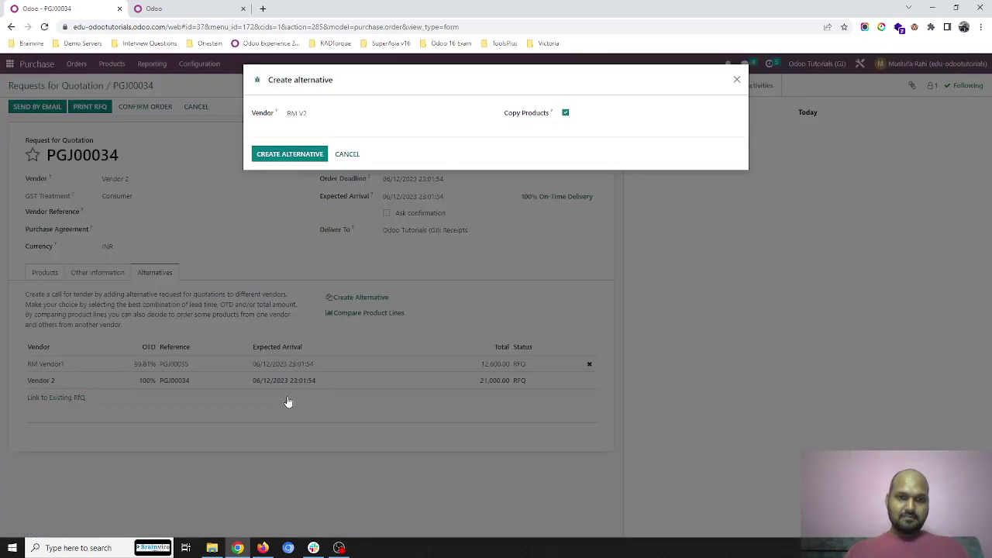
left_click(319, 155)
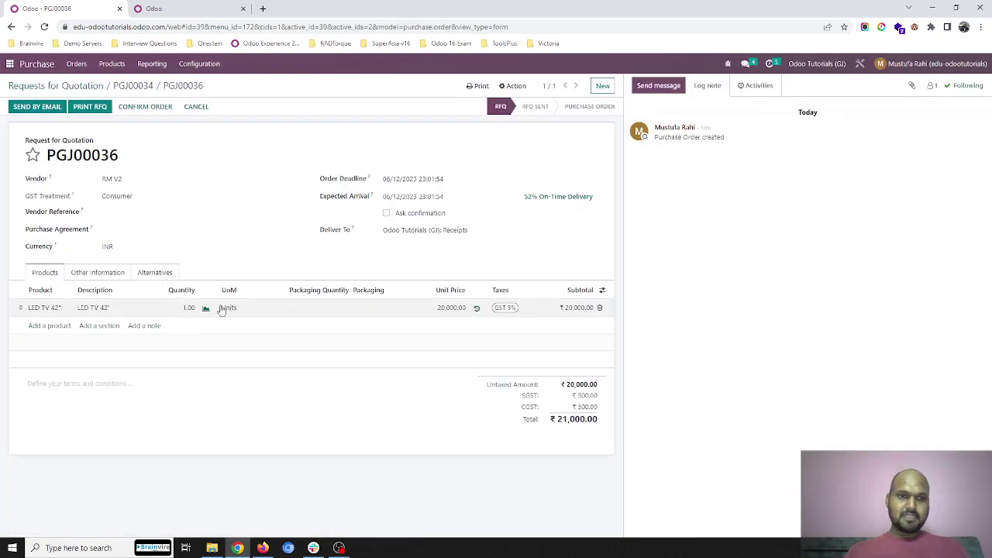
Reprice the LED TV to 18,000, save PGJ00036, and return to PGJ00034
left_click(452, 308)
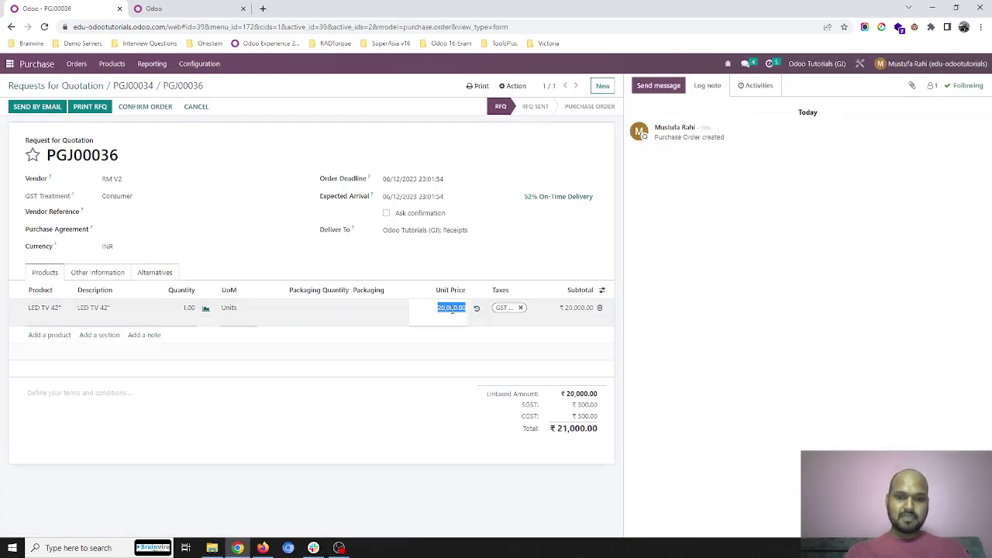
type("18,000")
left_click(214, 164)
left_click(215, 86)
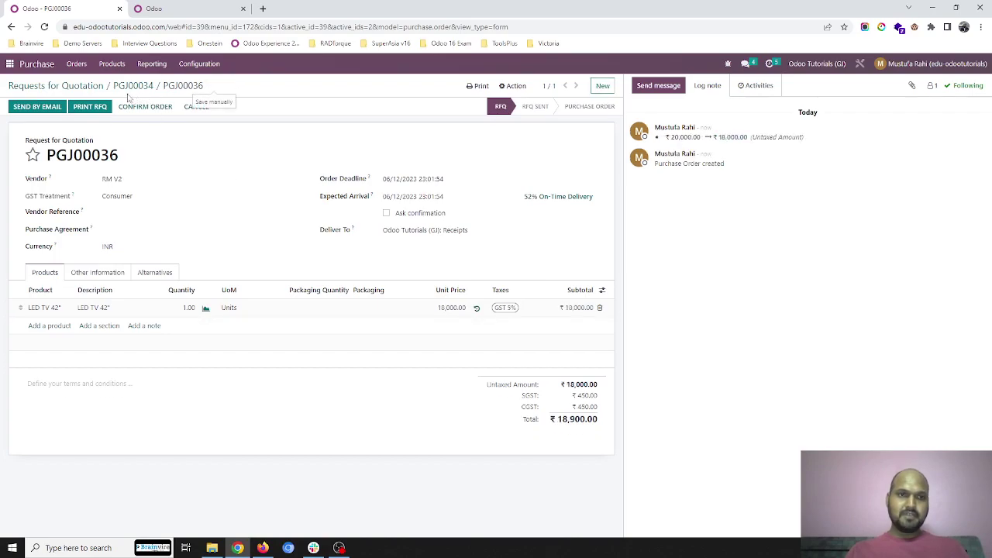
left_click(130, 86)
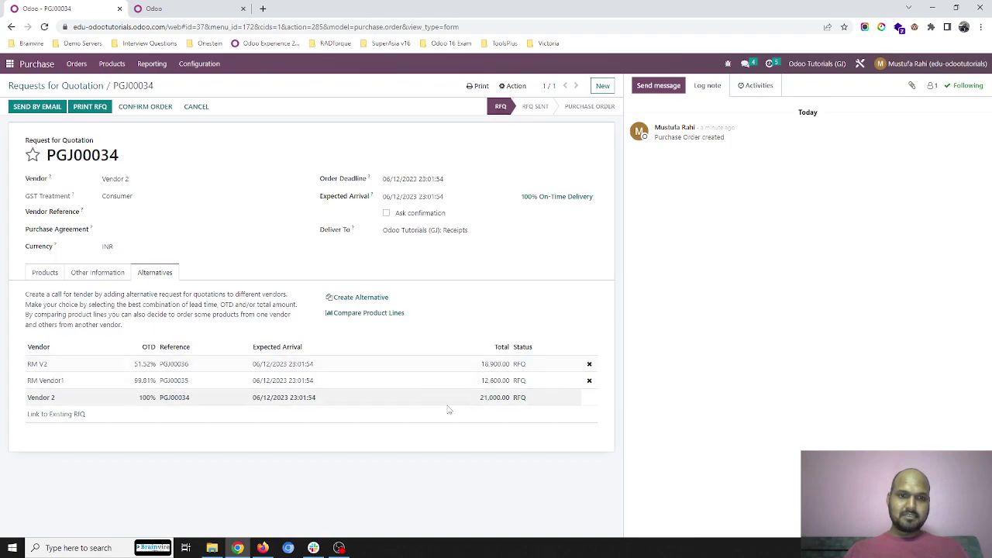
Compare the three LED TV lines side by side and choose RM Vendor1's 12,000 line
left_click(365, 314)
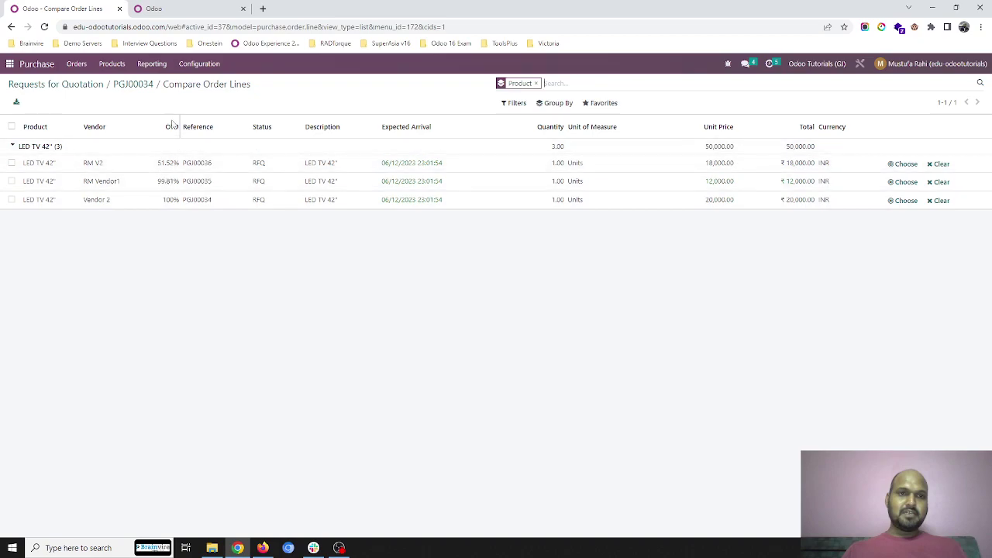
mouse_move(173, 131)
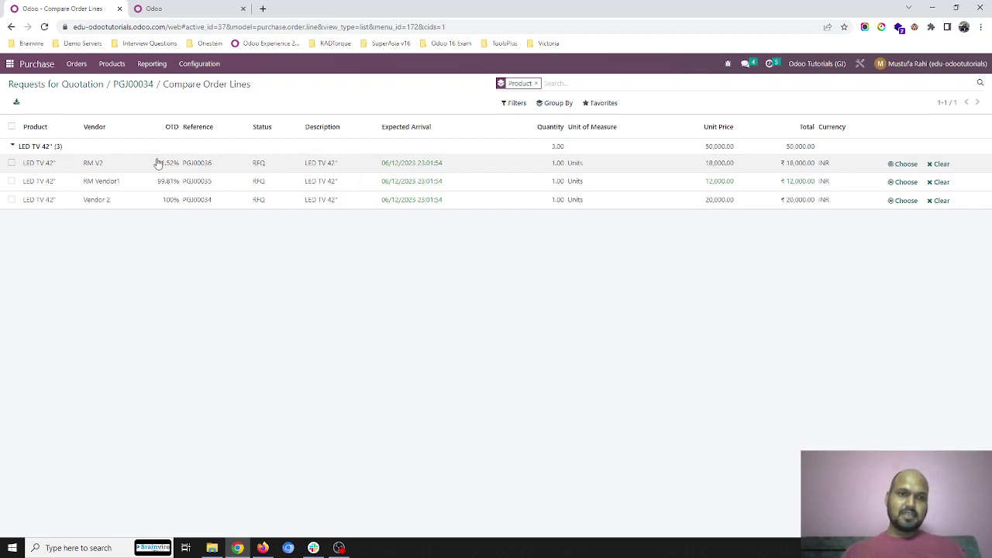
left_click(903, 181)
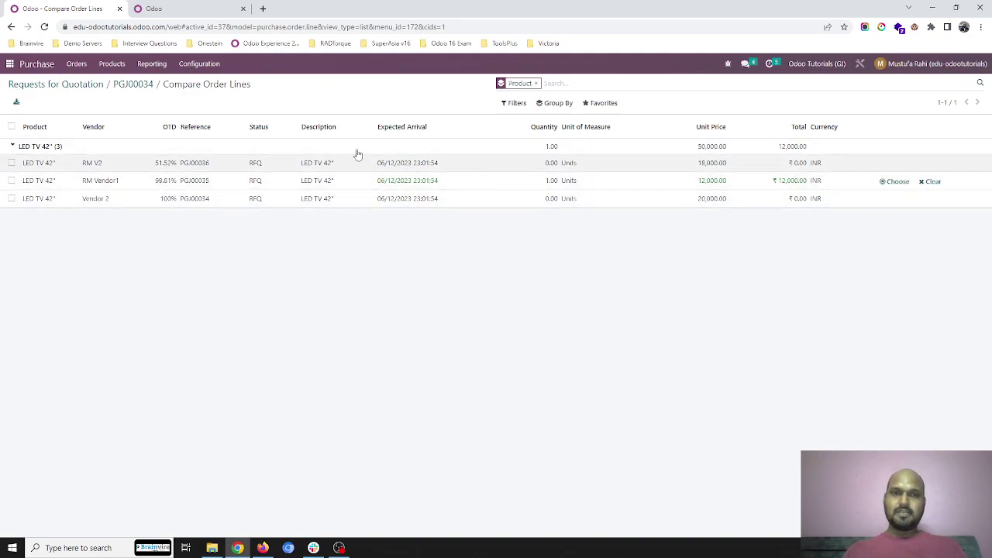
Go back through PGJ00034 to the RFQ list and open RM Vendor1's PGJ00035
left_click(135, 86)
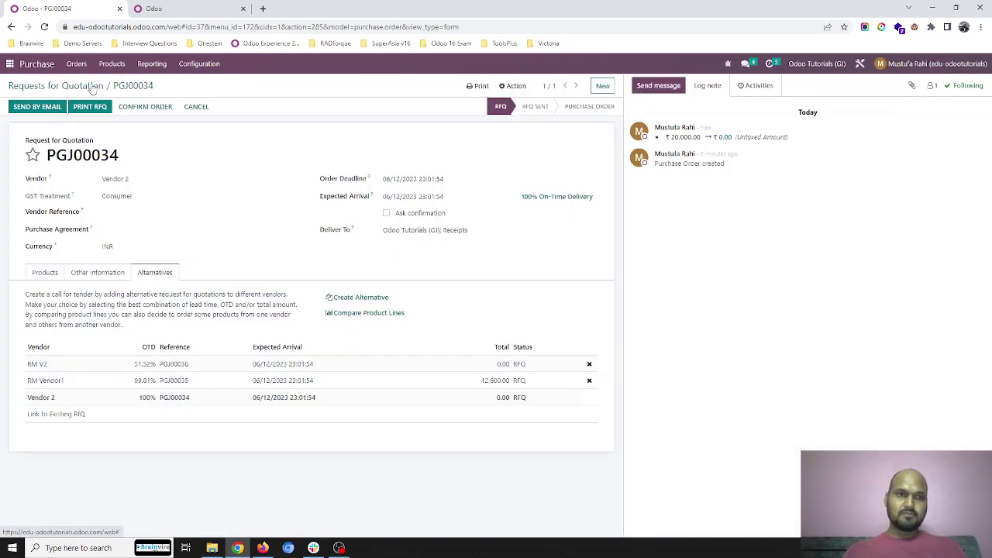
left_click(89, 86)
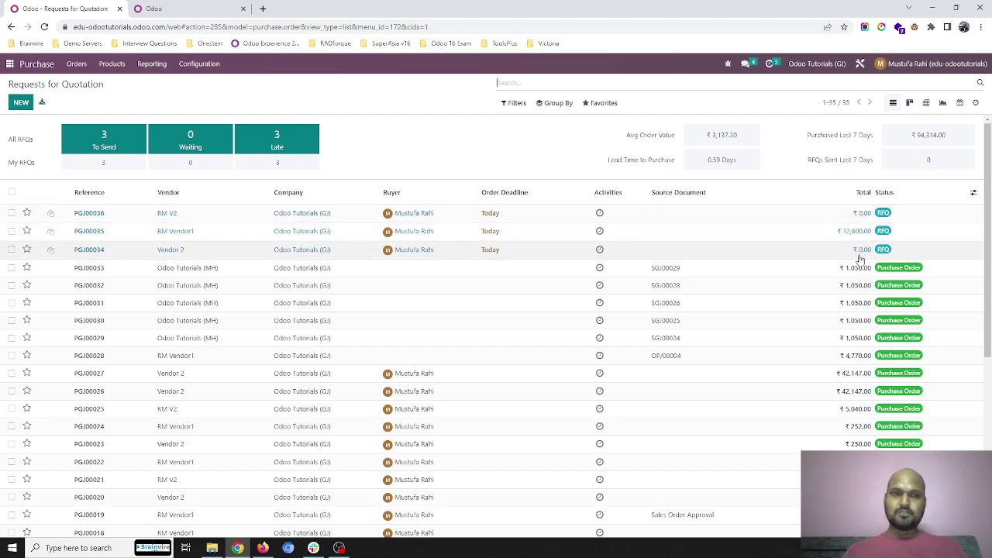
left_click(354, 233)
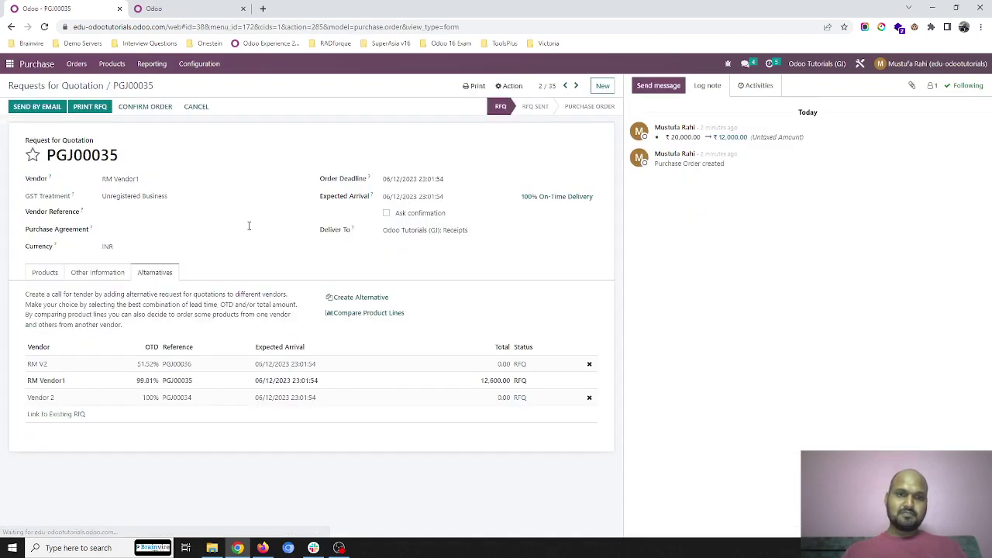
Review PGJ00035's tabs and LED TV purchase history, then show its alternatives at 0.00
left_click(97, 272)
left_click(44, 273)
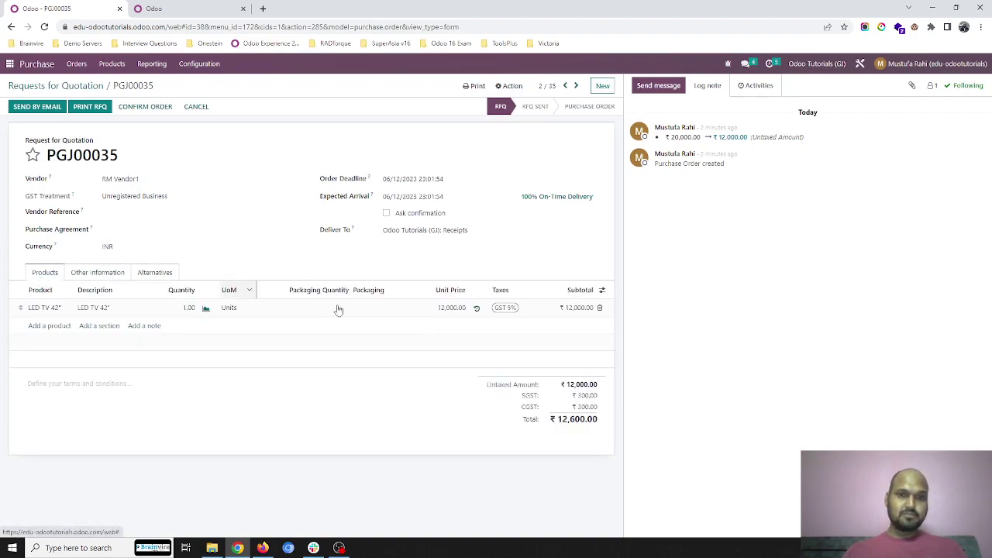
left_click(477, 309)
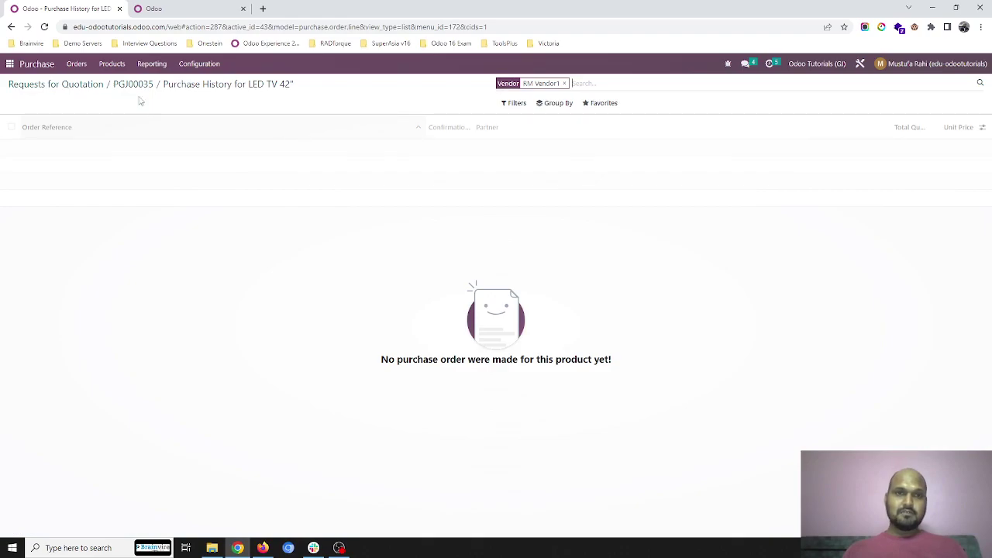
left_click(134, 87)
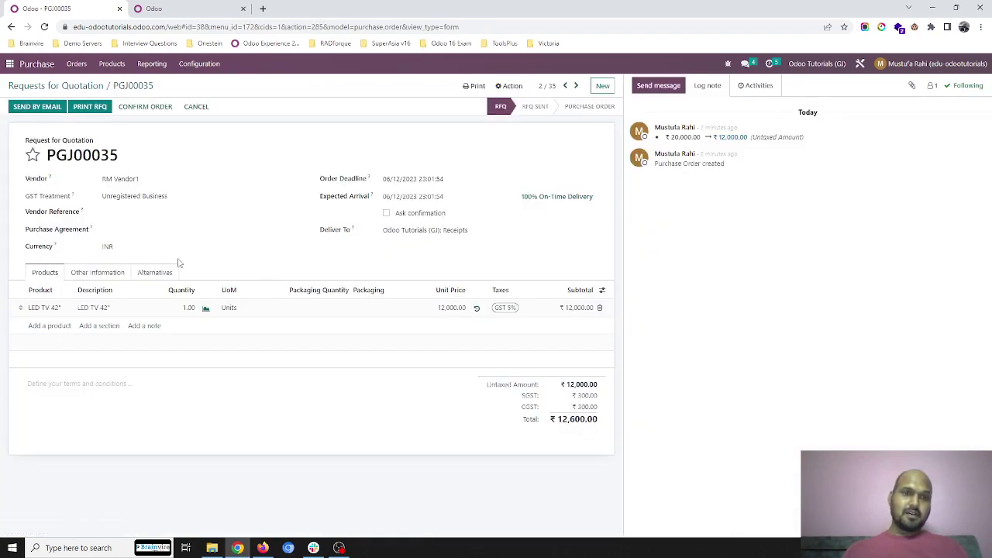
left_click(155, 274)
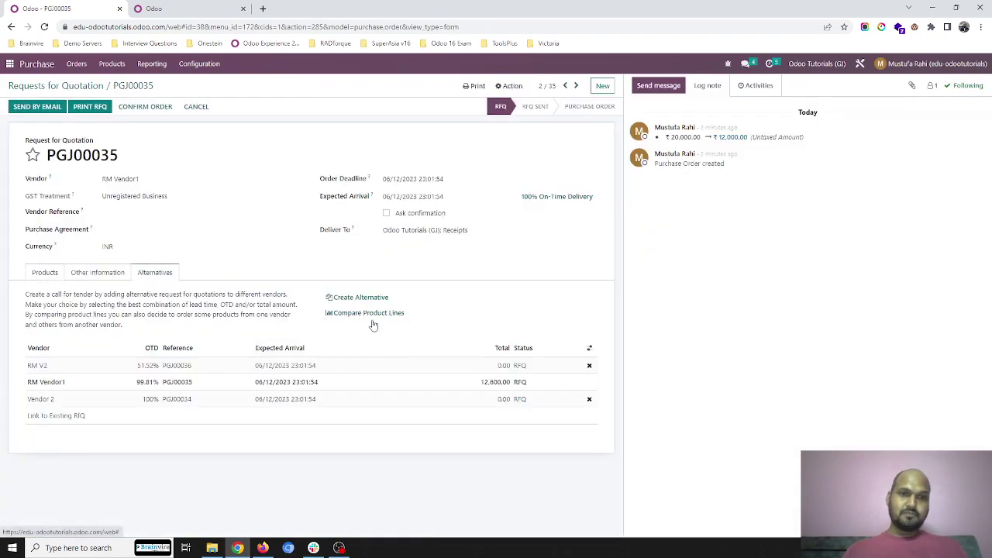